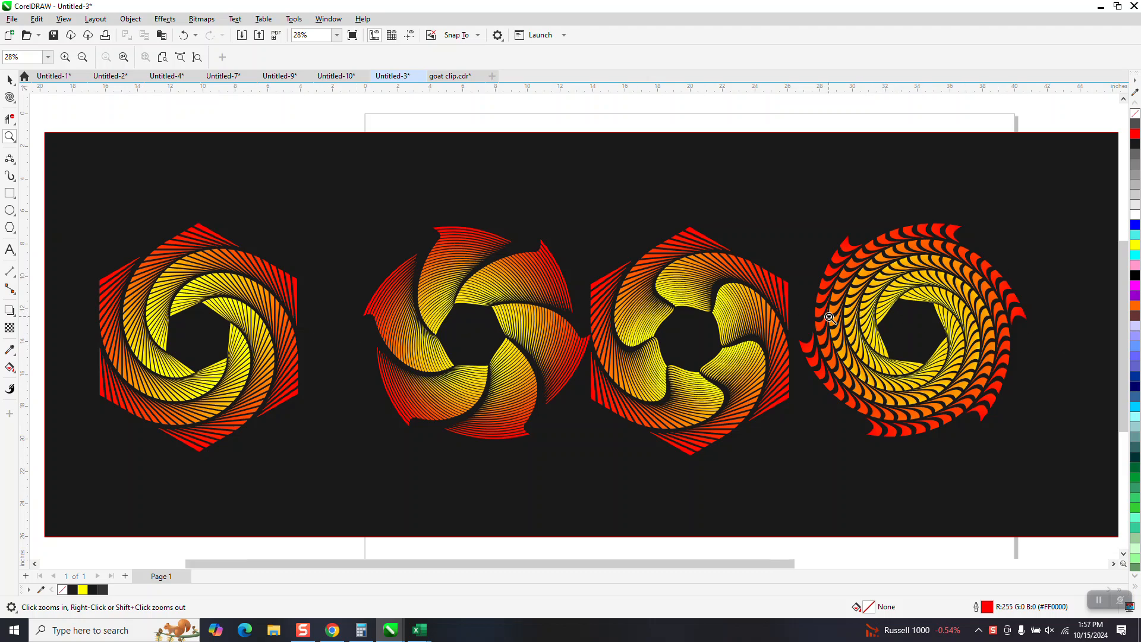
Move the standalone yellow-red spiral hexagon from beside the dark banner to the empty area below it.
{"action": "scroll", "coordinate": [830, 318], "scroll_direction": "down", "scroll_amount": 1}
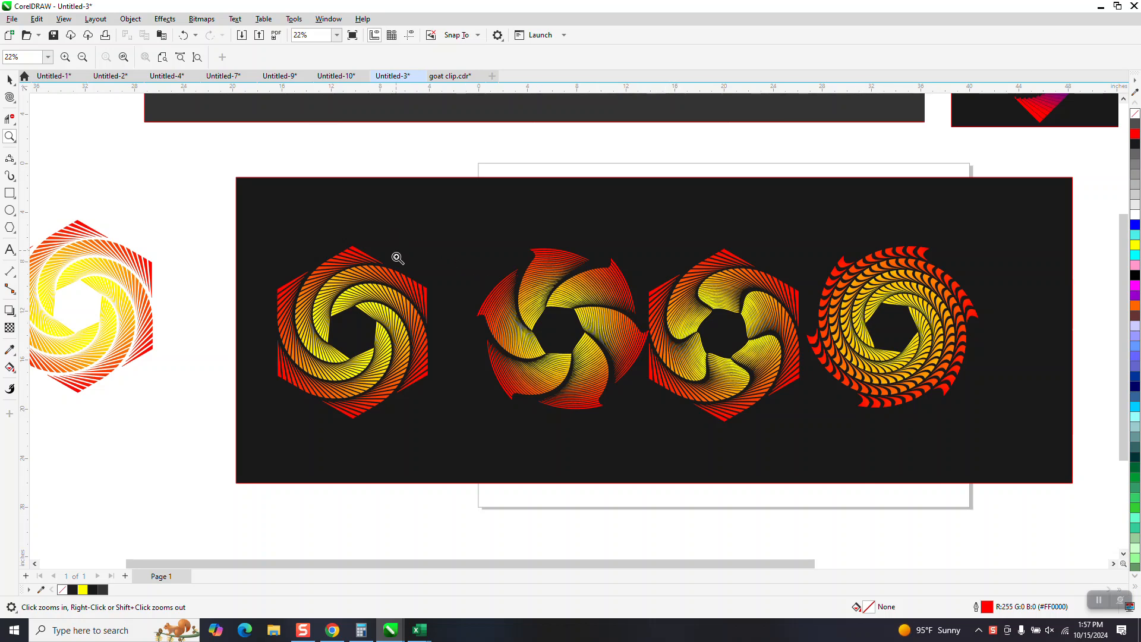
{"action": "mouse_move", "coordinate": [231, 228]}
{"action": "left_mouse_down"}
{"action": "mouse_move", "coordinate": [288, 322]}
{"action": "mouse_move", "coordinate": [1080, 453]}
{"action": "left_mouse_up"}
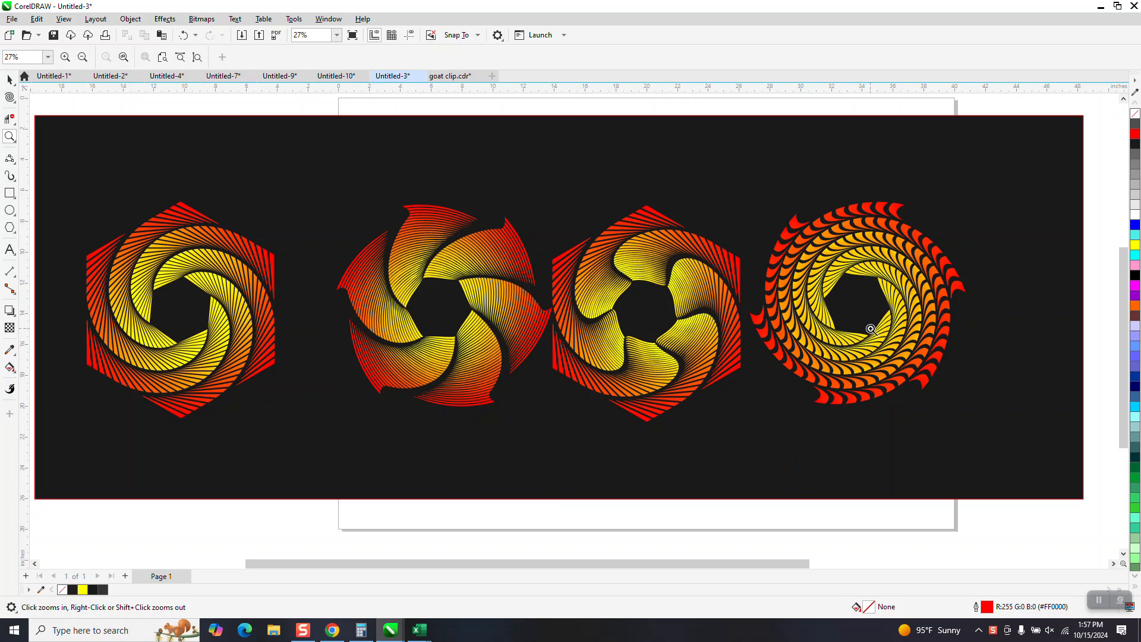
{"action": "scroll", "coordinate": [945, 297], "scroll_direction": "down", "scroll_amount": 1}
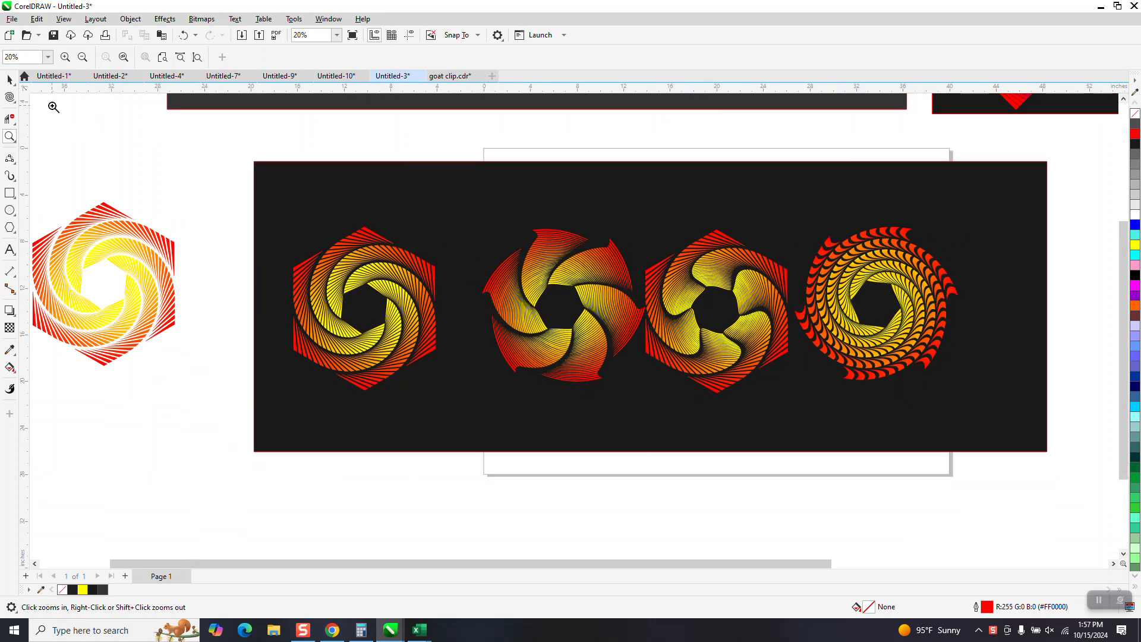
{"action": "left_click", "coordinate": [11, 80]}
{"action": "scroll", "coordinate": [262, 284], "scroll_direction": "down", "scroll_amount": 1}
{"action": "left_click_drag", "start_coordinate": [203, 281], "coordinate": [167, 489]}
Widen the dark background banner to about 94 inches and shift it about 13 inches to the left.
{"action": "left_click", "coordinate": [275, 364]}
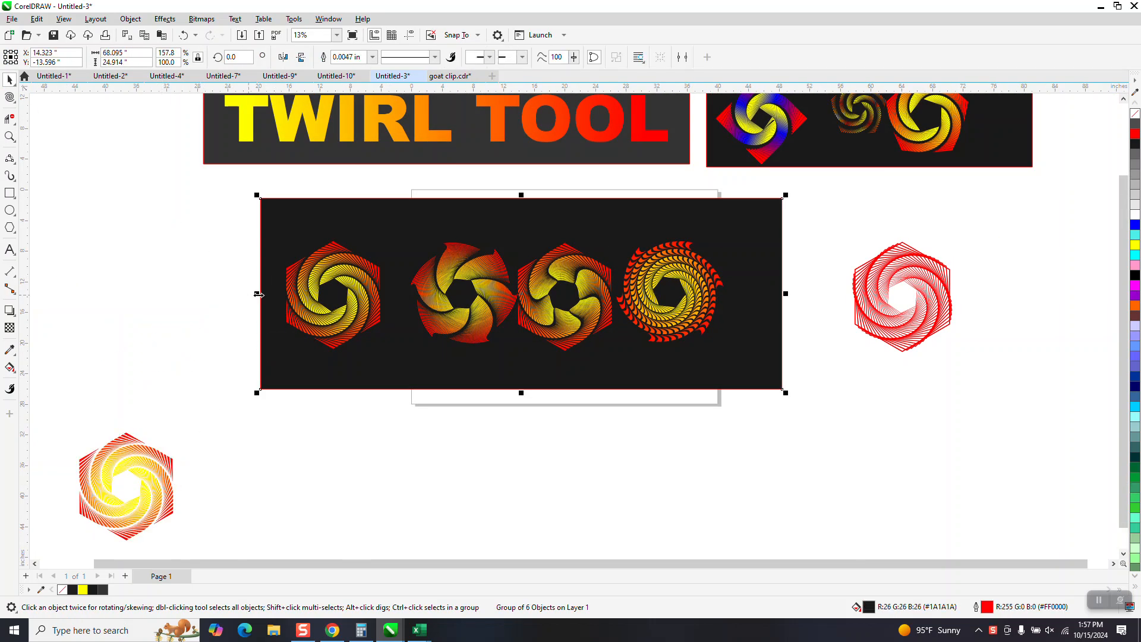
{"action": "left_click_drag", "start_coordinate": [257, 297], "coordinate": [43, 300]}
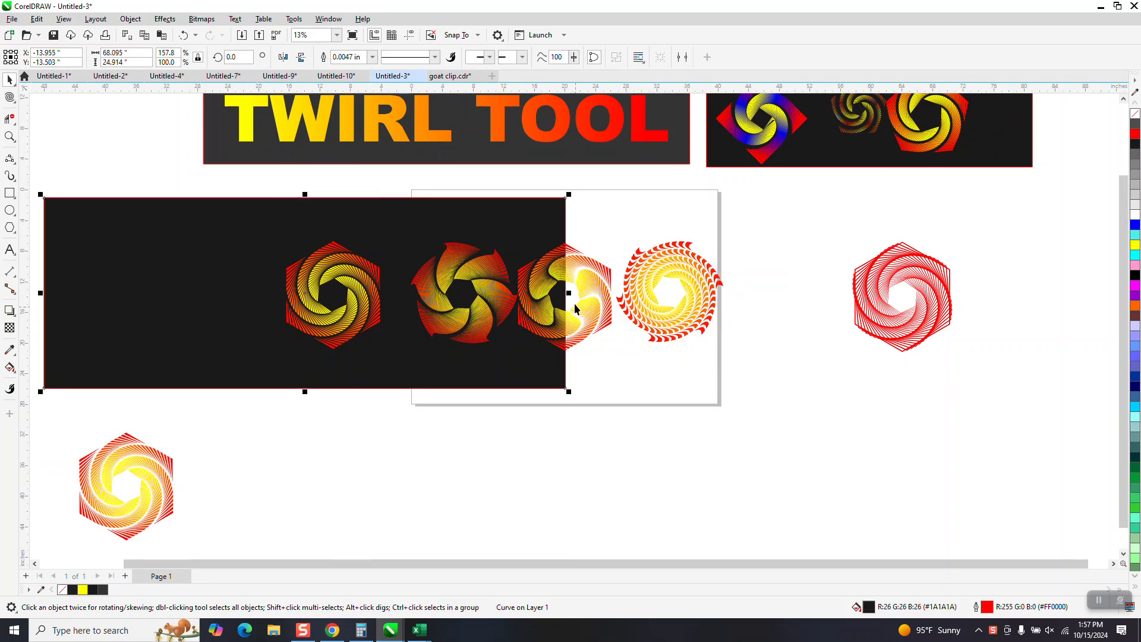
{"action": "left_click_drag", "start_coordinate": [570, 294], "coordinate": [764, 294]}
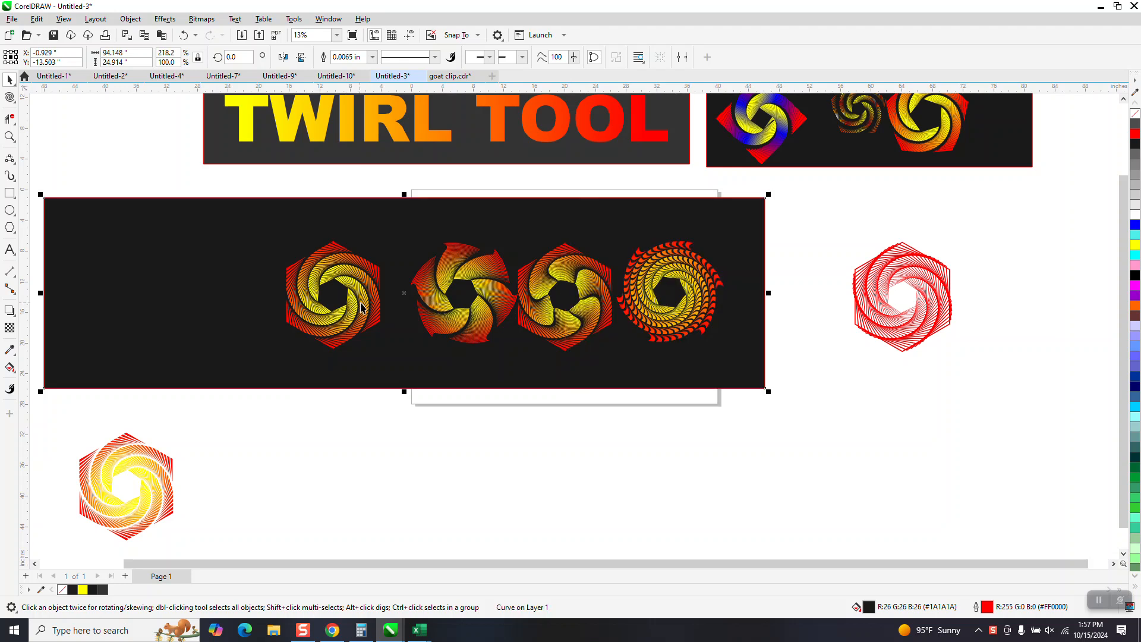
{"action": "left_click", "coordinate": [365, 304]}
{"action": "left_click_drag", "start_coordinate": [337, 295], "coordinate": [239, 291]}
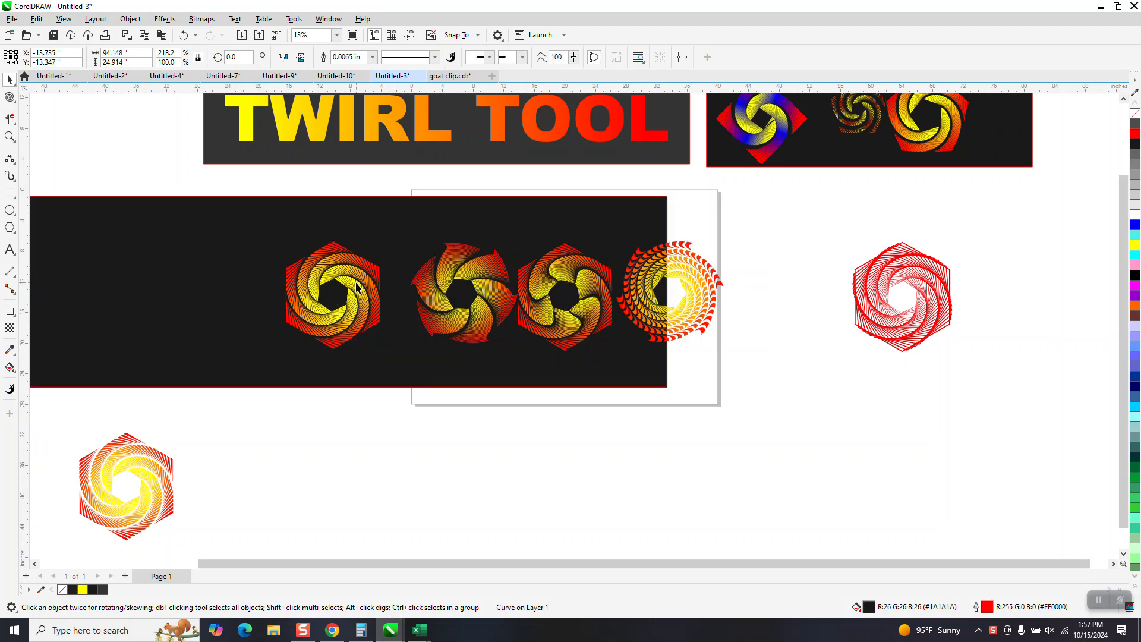
Place two copies of the banner's leftmost spiral hexagon side by side to the left of the original.
{"action": "left_click", "coordinate": [335, 293]}
{"action": "left_click_drag", "start_coordinate": [336, 293], "coordinate": [232, 299]}
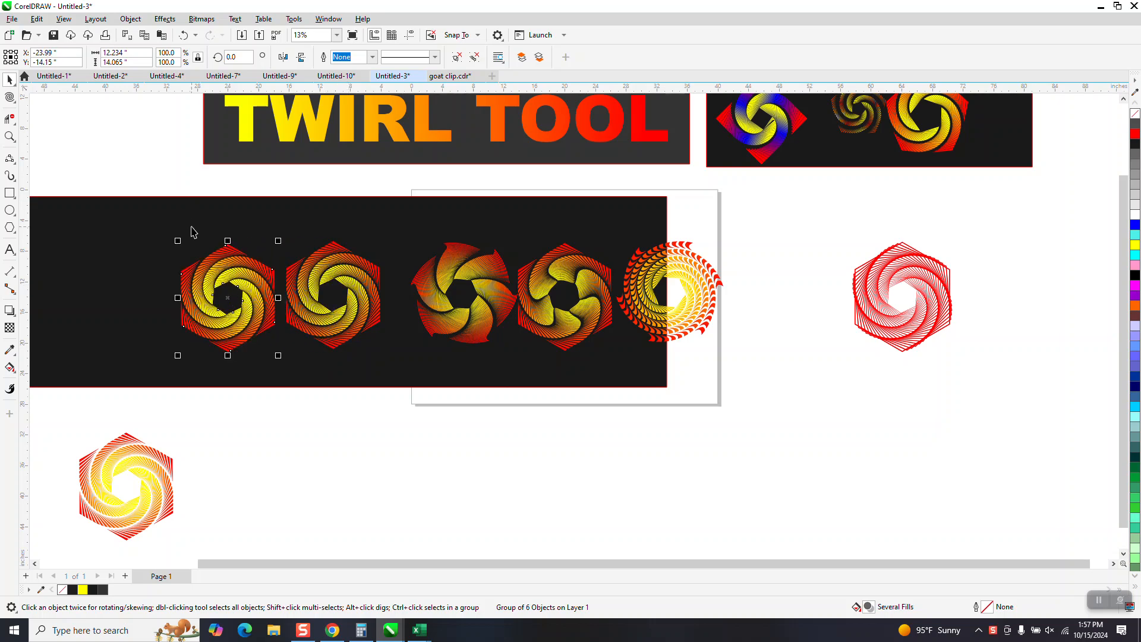
{"action": "left_click_drag", "start_coordinate": [230, 299], "coordinate": [124, 302]}
{"action": "left_click", "coordinate": [14, 101]}
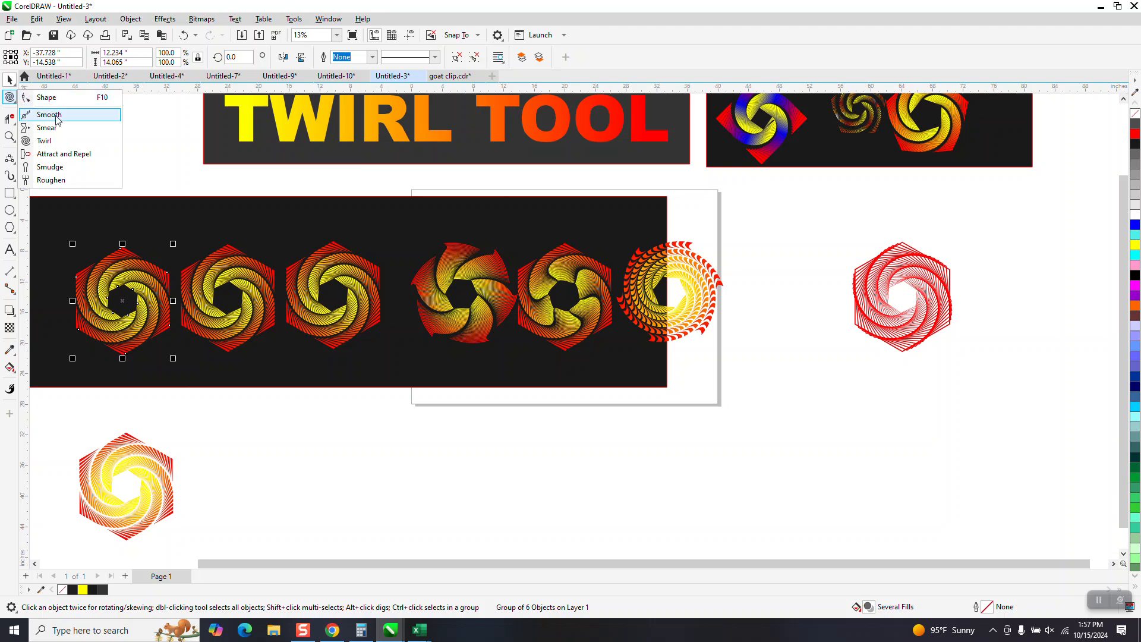
{"action": "left_click", "coordinate": [53, 144]}
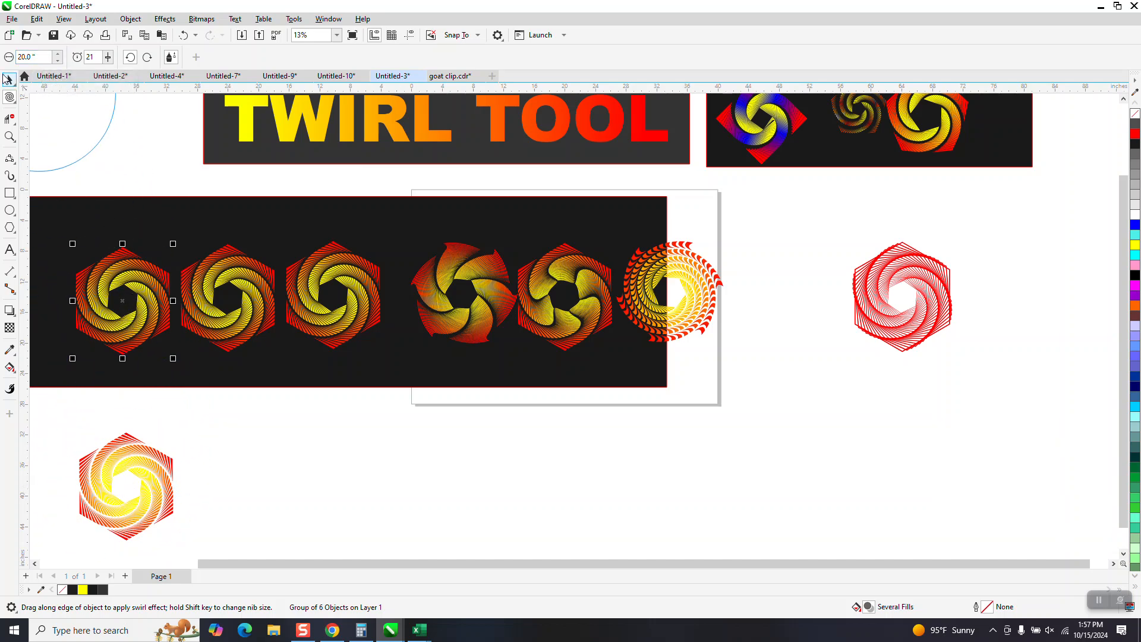
{"action": "left_click", "coordinate": [9, 79]}
{"action": "left_click", "coordinate": [95, 130]}
{"action": "left_click", "coordinate": [148, 300]}
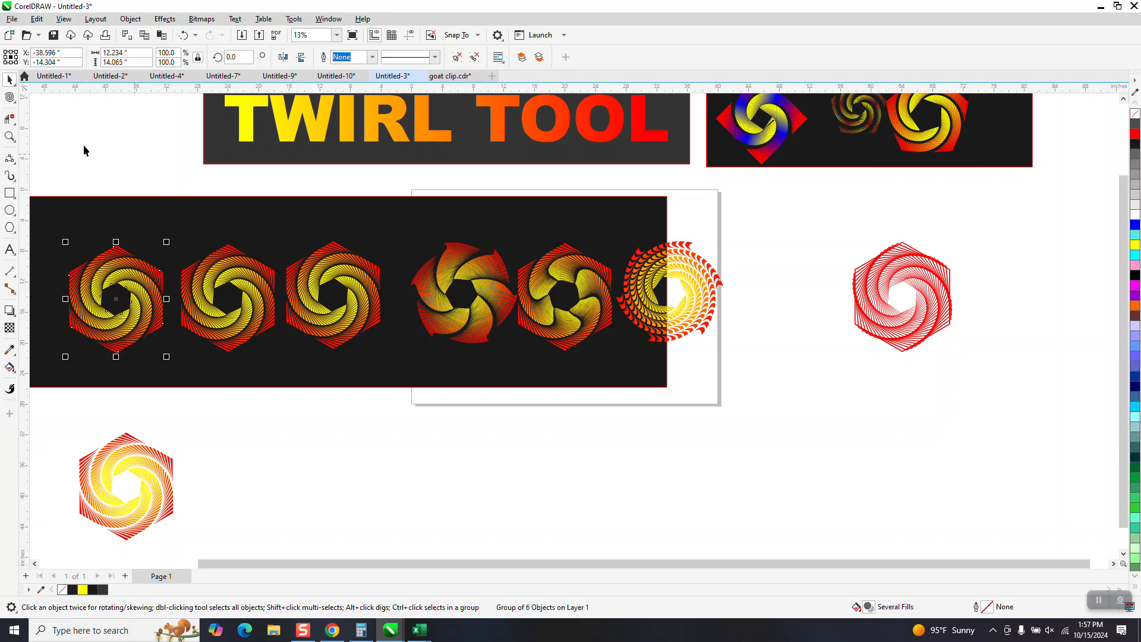
Try the Twirl tool at rate 100 with a 20-inch nib on the leftmost hexagon, and undo it.
{"action": "left_click", "coordinate": [9, 136]}
{"action": "left_click_drag", "start_coordinate": [99, 277], "coordinate": [501, 392]}
{"action": "left_click", "coordinate": [13, 102]}
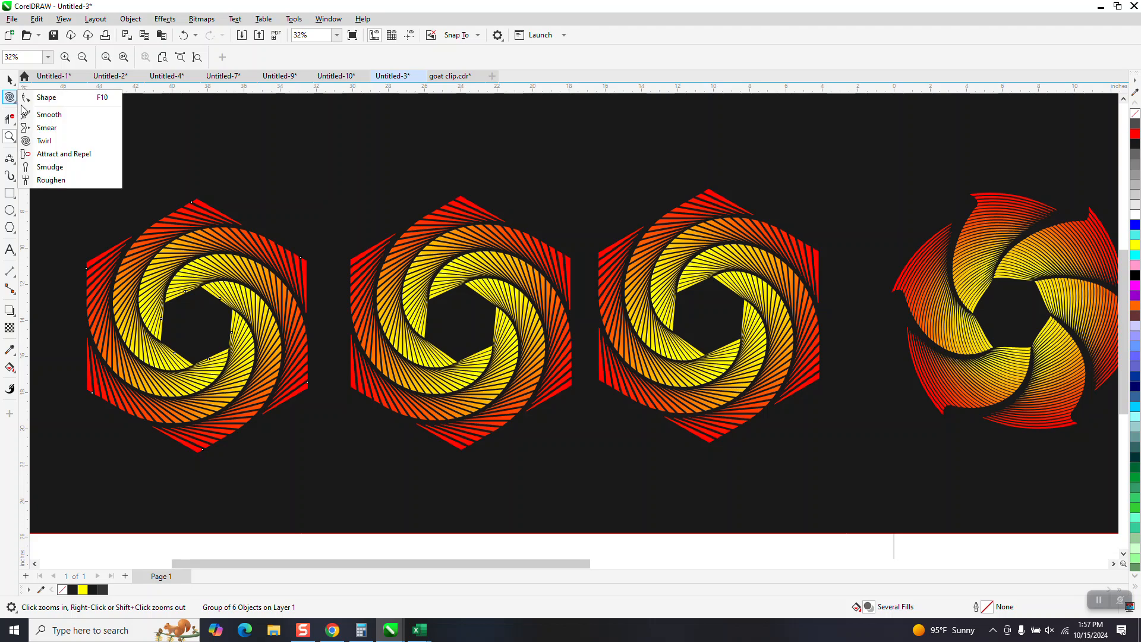
{"action": "left_click", "coordinate": [44, 140]}
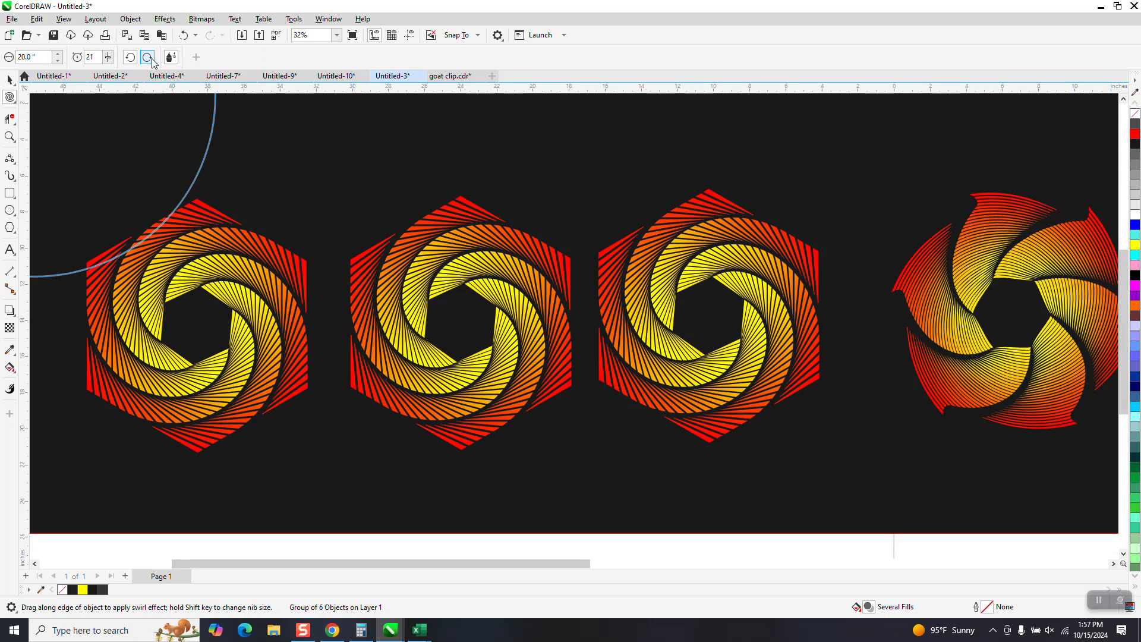
{"action": "left_click", "coordinate": [108, 60]}
{"action": "left_click_drag", "start_coordinate": [108, 73], "coordinate": [150, 72]}
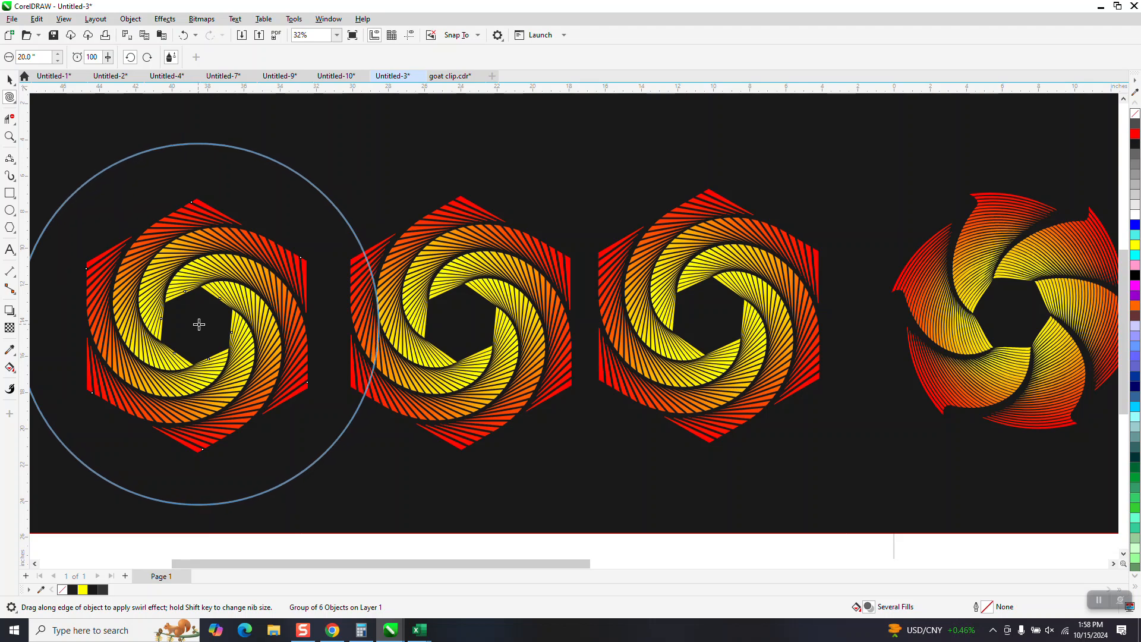
{"action": "left_click_drag", "start_coordinate": [199, 324], "coordinate": [213, 340]}
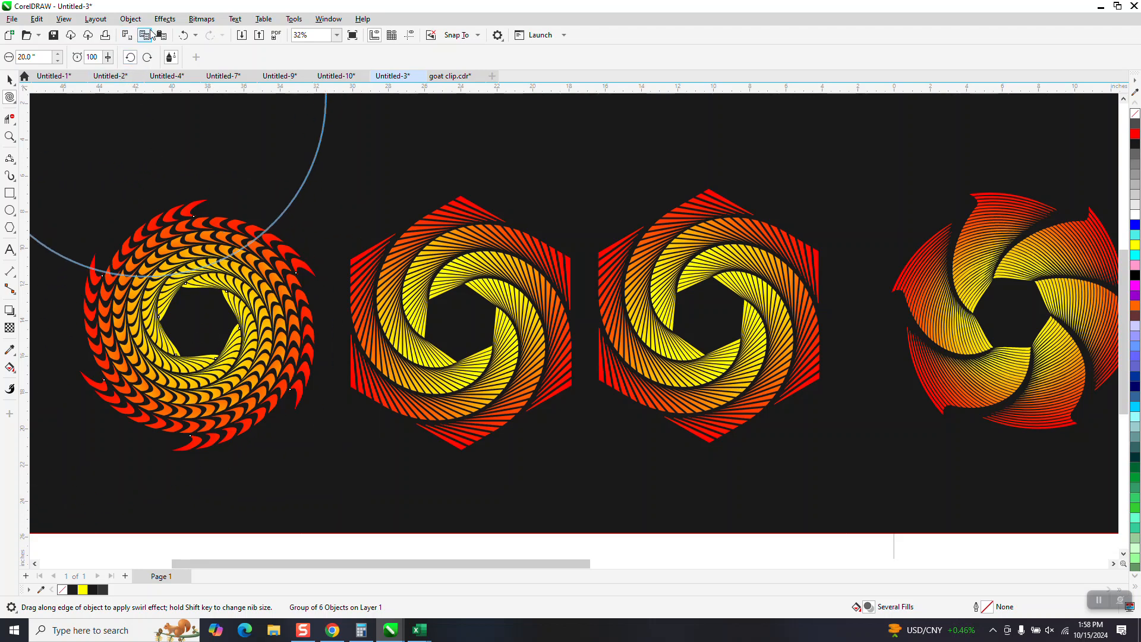
{"action": "left_click", "coordinate": [184, 36]}
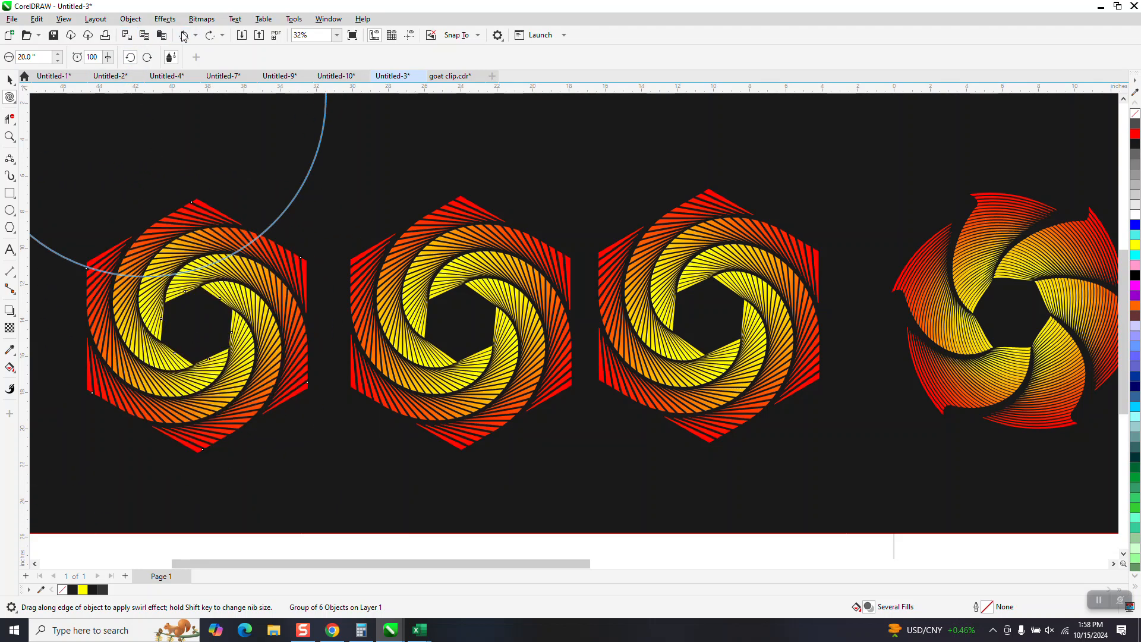
Twirl the leftmost hexagon from its center at rate 22, and the second hexagon in the opposite direction.
{"action": "left_click", "coordinate": [108, 57]}
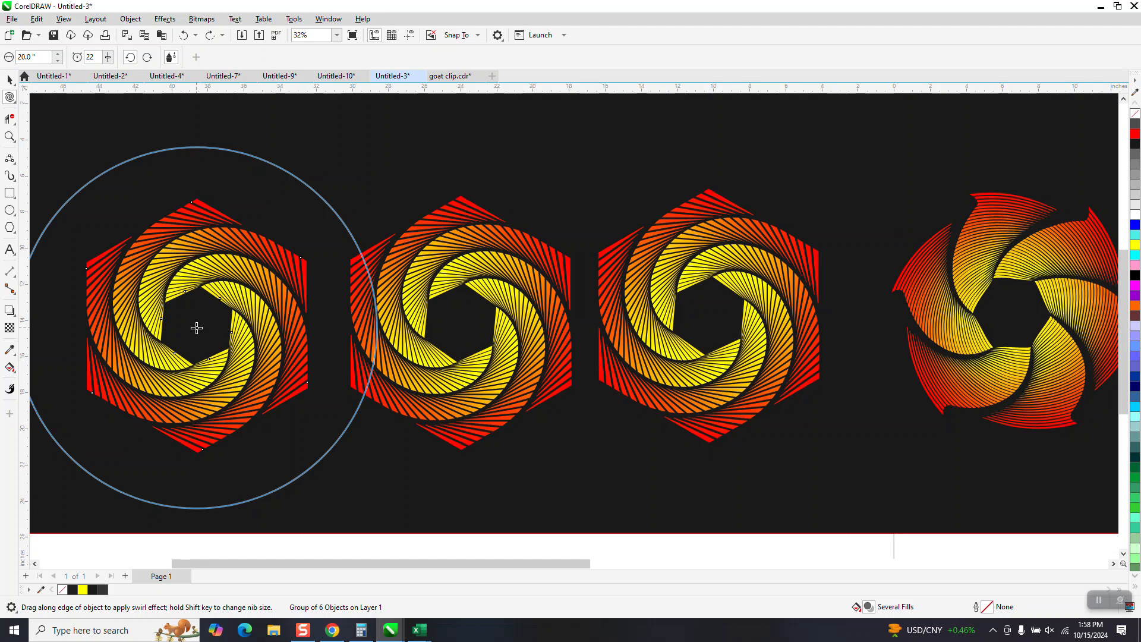
{"action": "left_click_drag", "start_coordinate": [200, 328], "coordinate": [206, 331]}
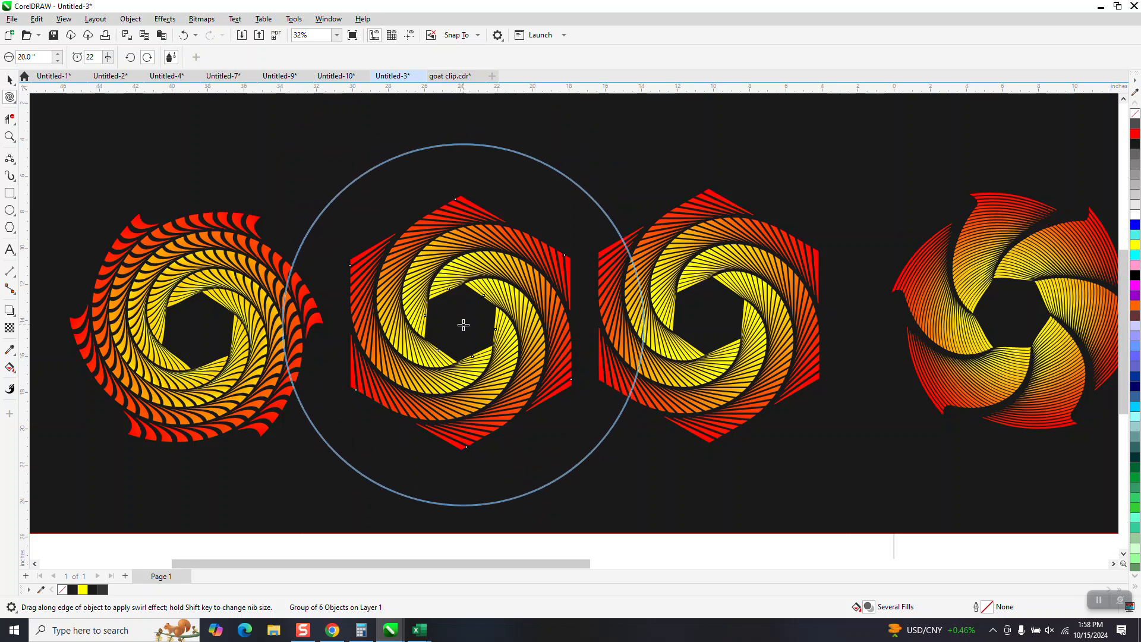
{"action": "left_click_drag", "start_coordinate": [461, 323], "coordinate": [462, 323]}
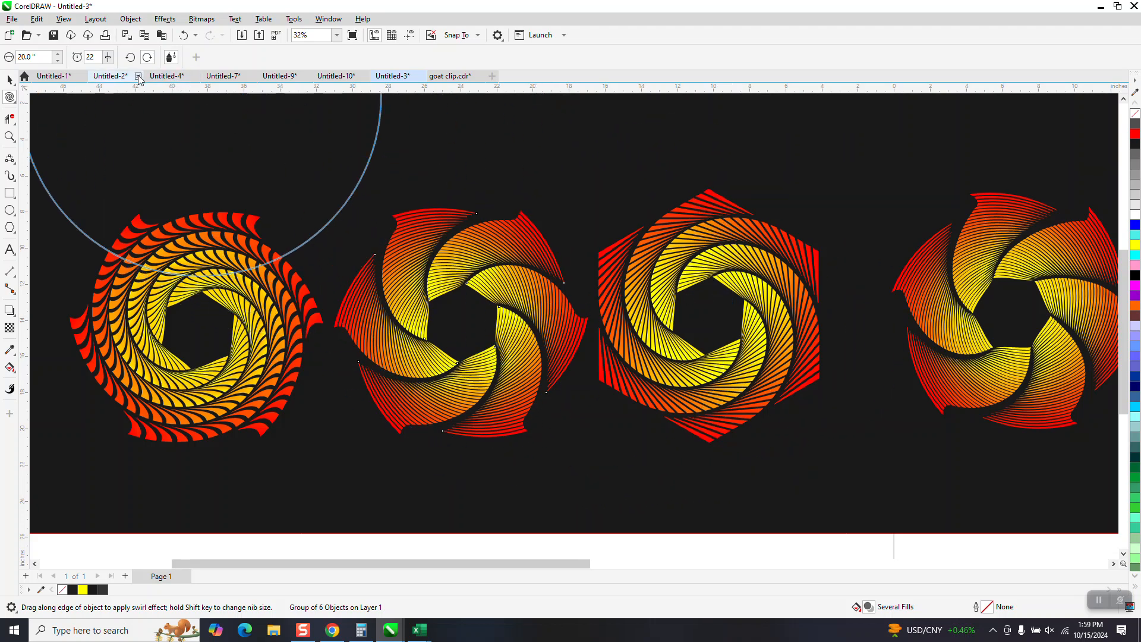
Set the Twirl nib size to 10 inches and twirl the center of the third hexagon.
{"action": "left_click", "coordinate": [15, 105]}
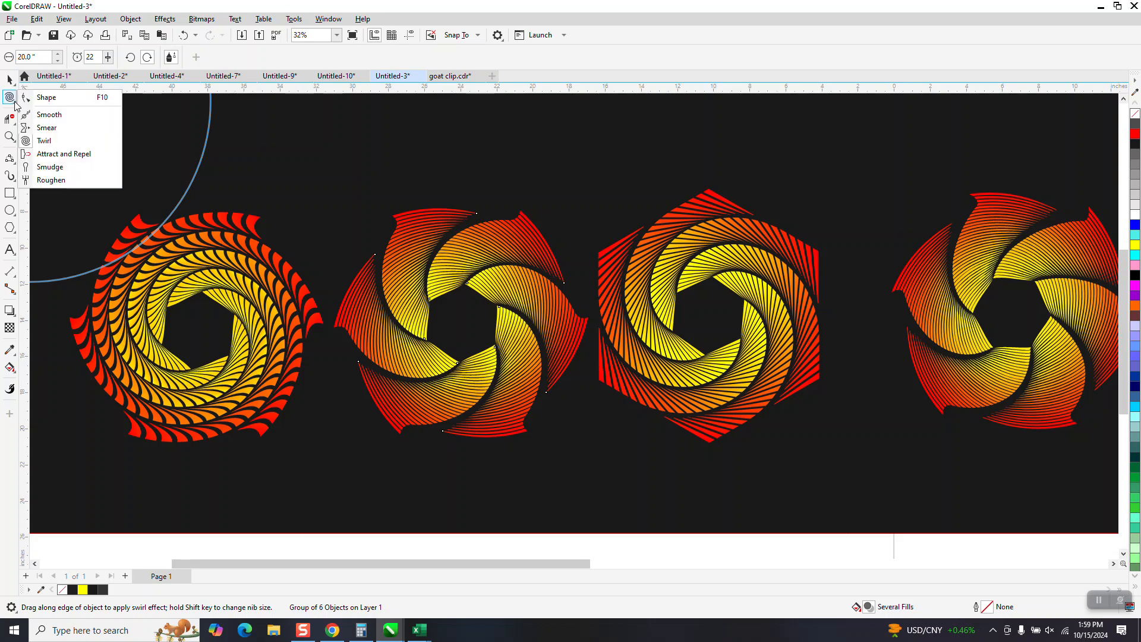
{"action": "left_click", "coordinate": [46, 141]}
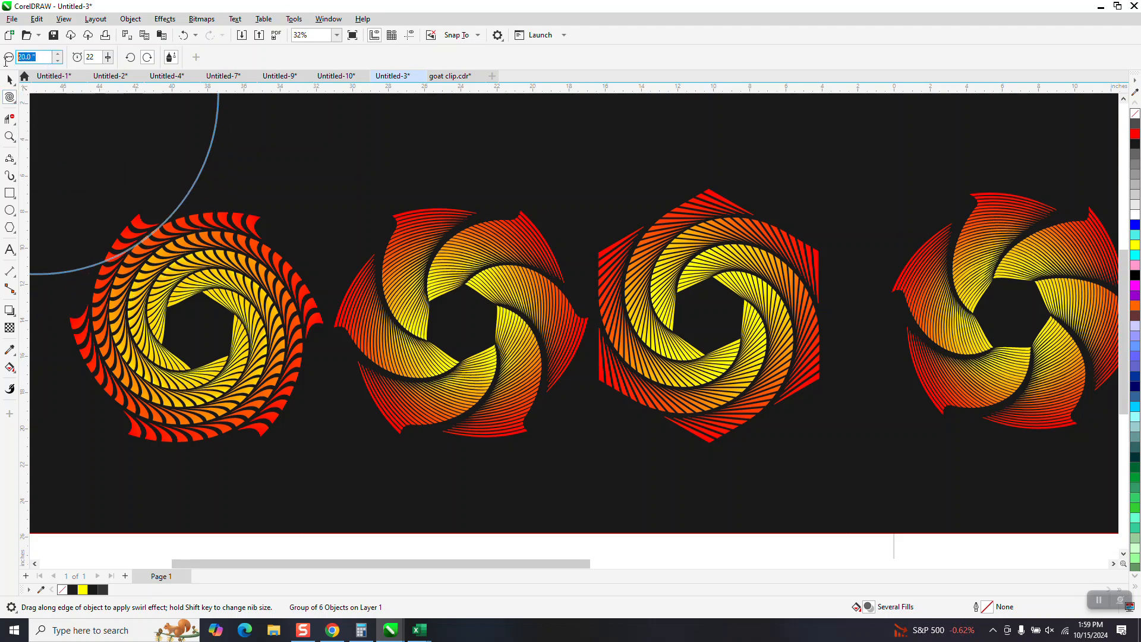
{"action": "type", "text": "10"}
{"action": "key", "text": "Return"}
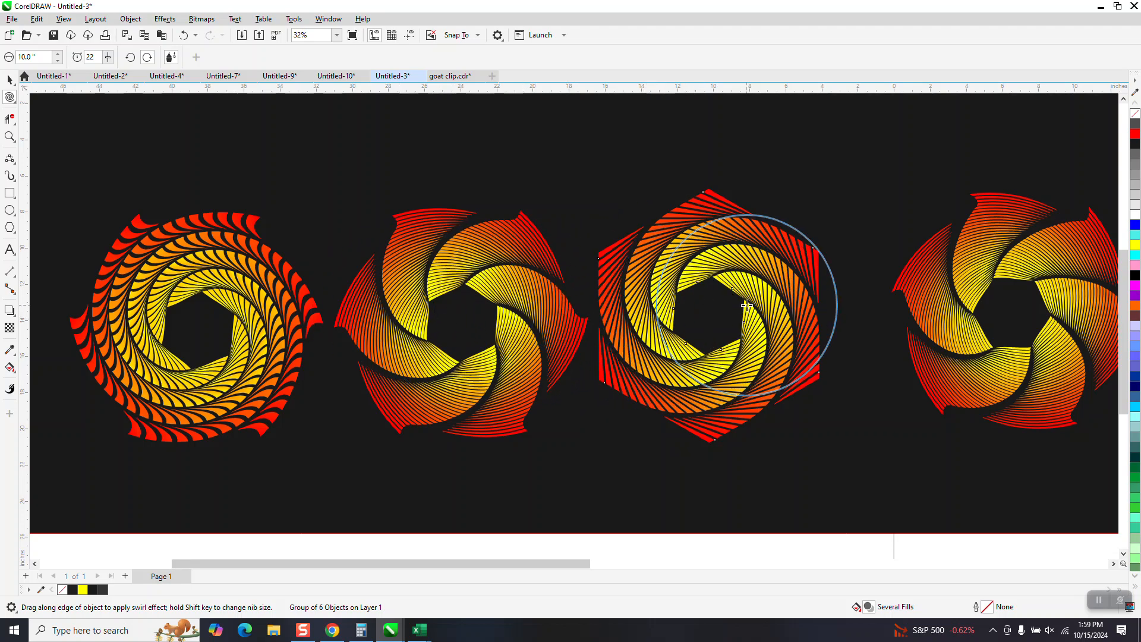
{"action": "left_click_drag", "start_coordinate": [711, 316], "coordinate": [711, 316]}
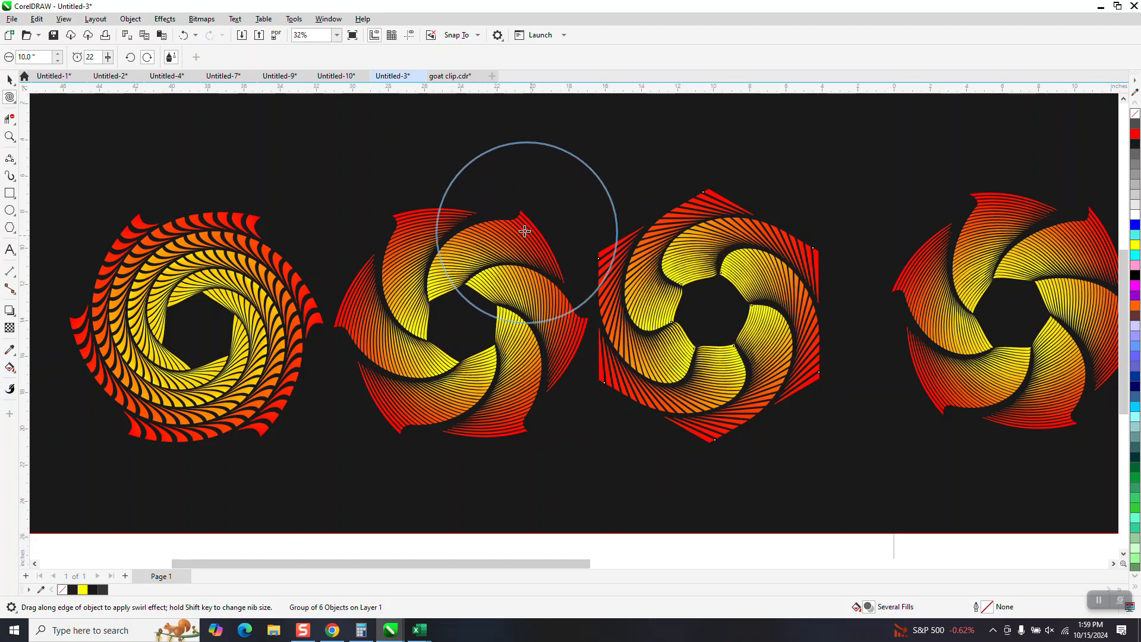
Move the spare spiral hexagon from below the banner onto its dark area, left of the twirled shapes.
{"action": "scroll", "coordinate": [657, 261], "scroll_direction": "down", "scroll_amount": 3}
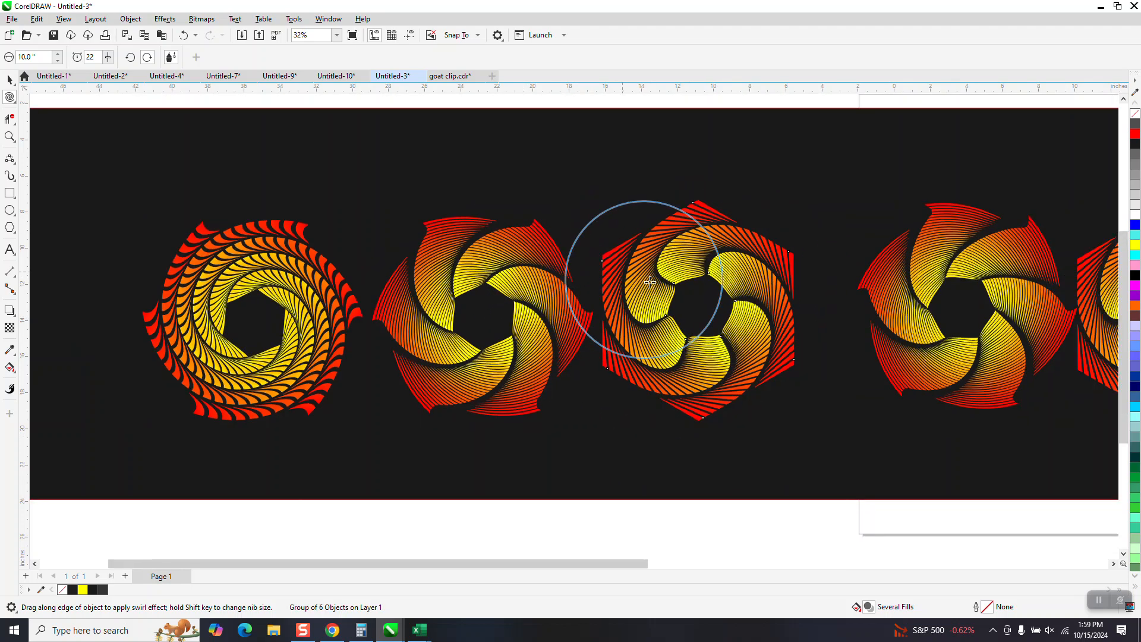
{"action": "scroll", "coordinate": [723, 269], "scroll_direction": "down", "scroll_amount": 1}
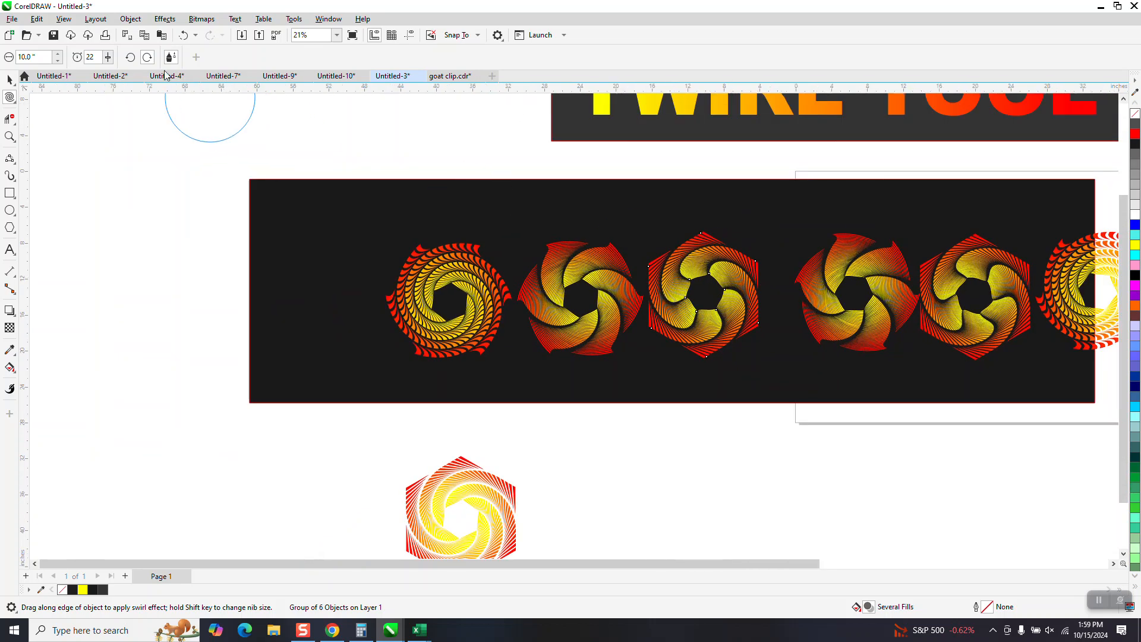
{"action": "left_click", "coordinate": [10, 79]}
{"action": "key", "text": "space"}
{"action": "left_click_drag", "start_coordinate": [443, 473], "coordinate": [273, 256]}
Extend the left side of the dark banner to make it about 105 inches wide.
{"action": "left_click", "coordinate": [248, 284]}
{"action": "left_click", "coordinate": [248, 292]}
{"action": "left_click_drag", "start_coordinate": [248, 291], "coordinate": [152, 291]}
Try dragging the 10-inch Twirl nib across several areas of the leftmost hexagon to distort it freehand.
{"action": "left_click", "coordinate": [10, 136]}
{"action": "left_click_drag", "start_coordinate": [486, 429], "coordinate": [562, 462]}
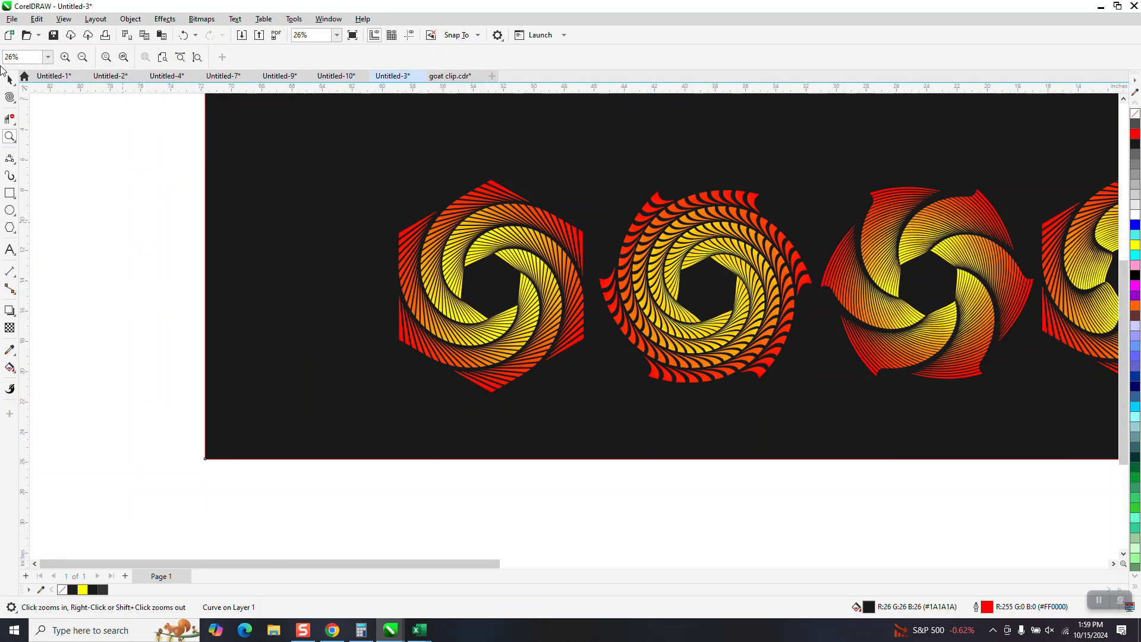
{"action": "left_click", "coordinate": [10, 80]}
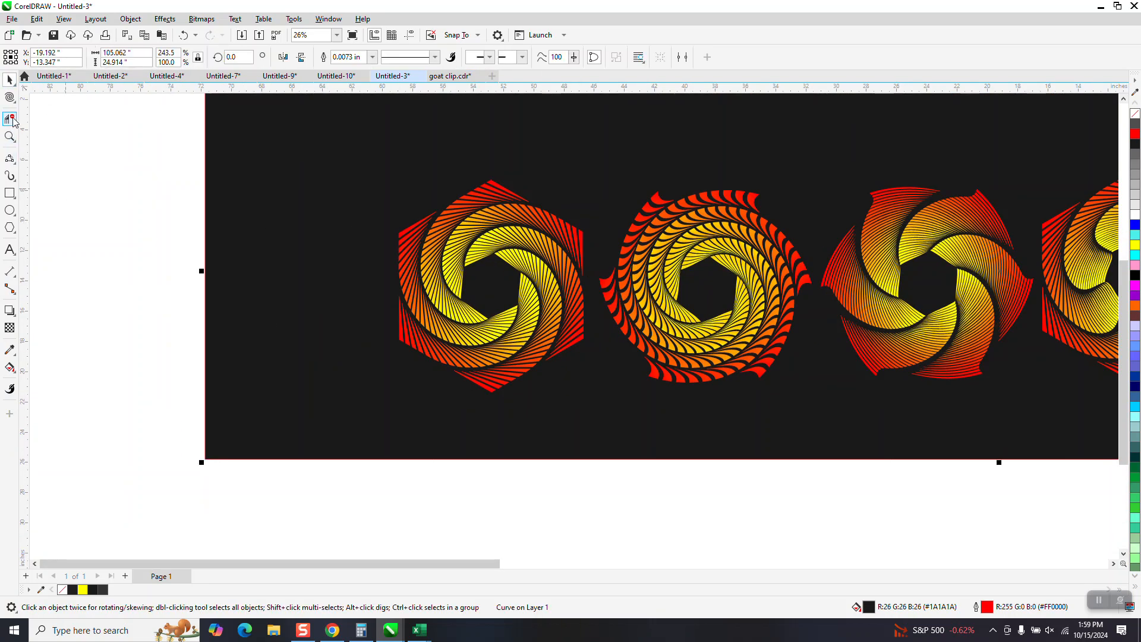
{"action": "left_click", "coordinate": [12, 100]}
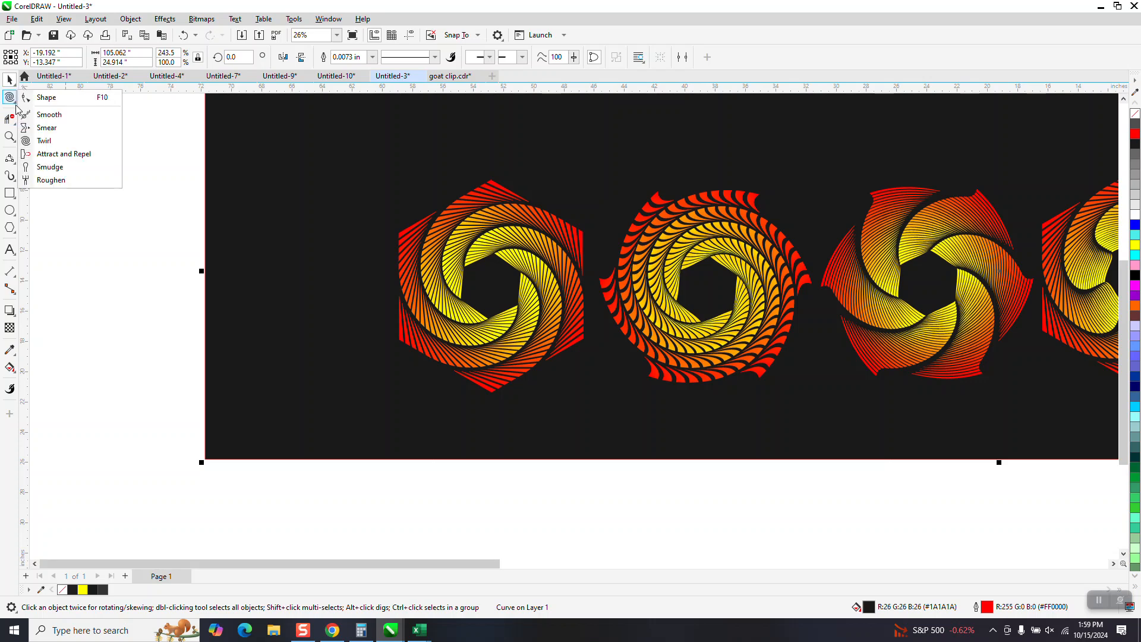
{"action": "left_click", "coordinate": [45, 141]}
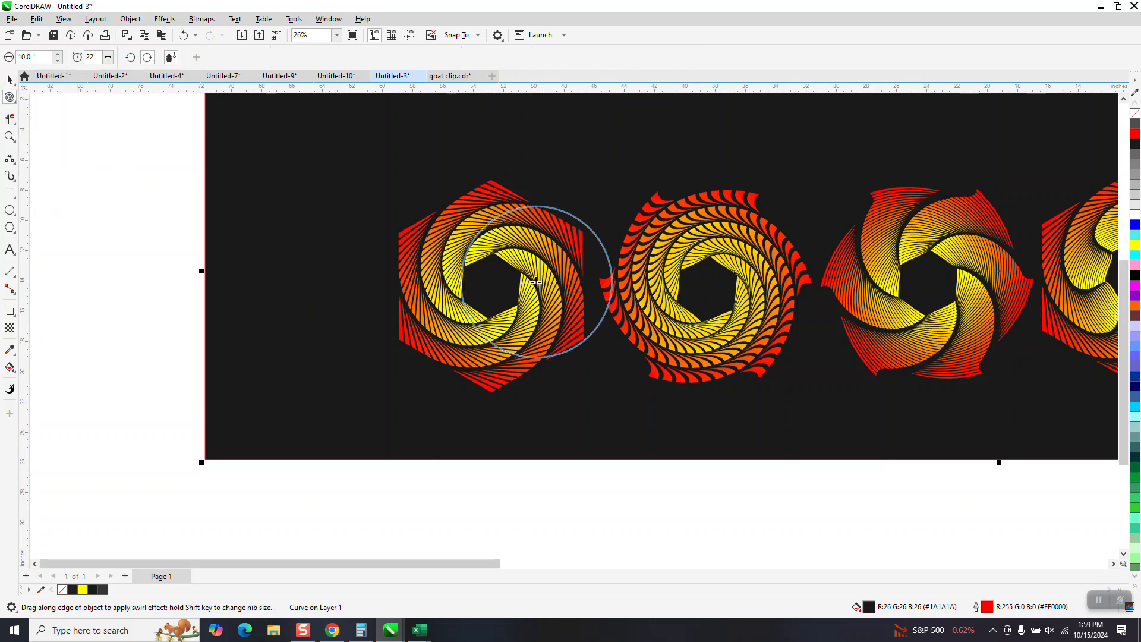
{"action": "mouse_move", "coordinate": [494, 290]}
{"action": "left_mouse_down"}
{"action": "mouse_move", "coordinate": [393, 306]}
{"action": "mouse_move", "coordinate": [362, 328]}
{"action": "left_mouse_up"}
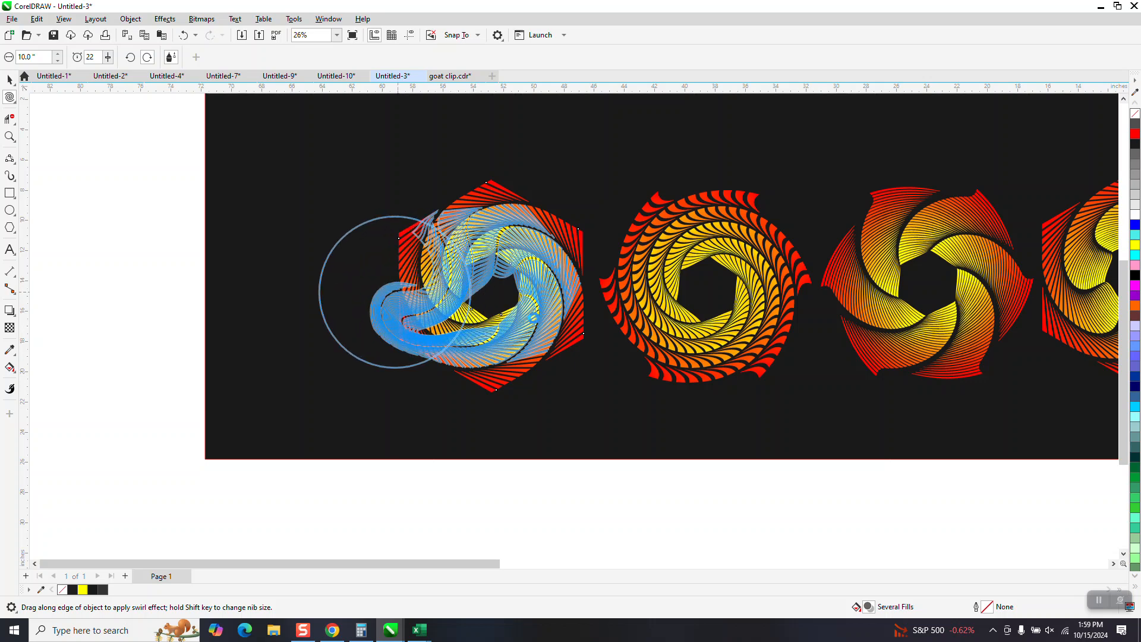
{"action": "left_click_drag", "start_coordinate": [396, 292], "coordinate": [382, 344]}
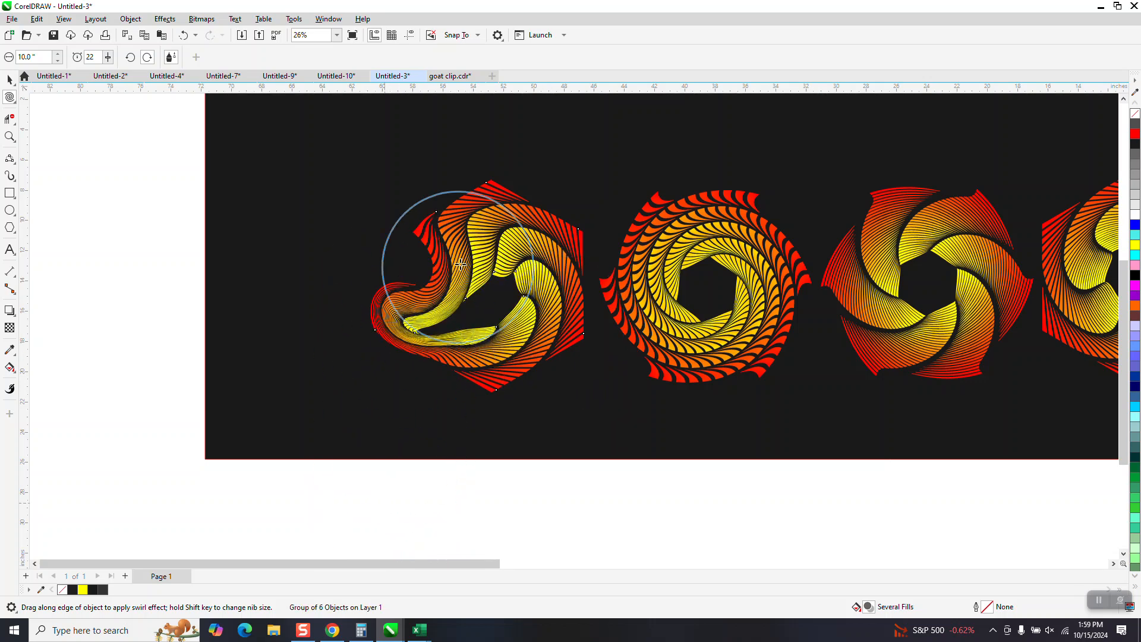
{"action": "left_click_drag", "start_coordinate": [542, 232], "coordinate": [594, 193]}
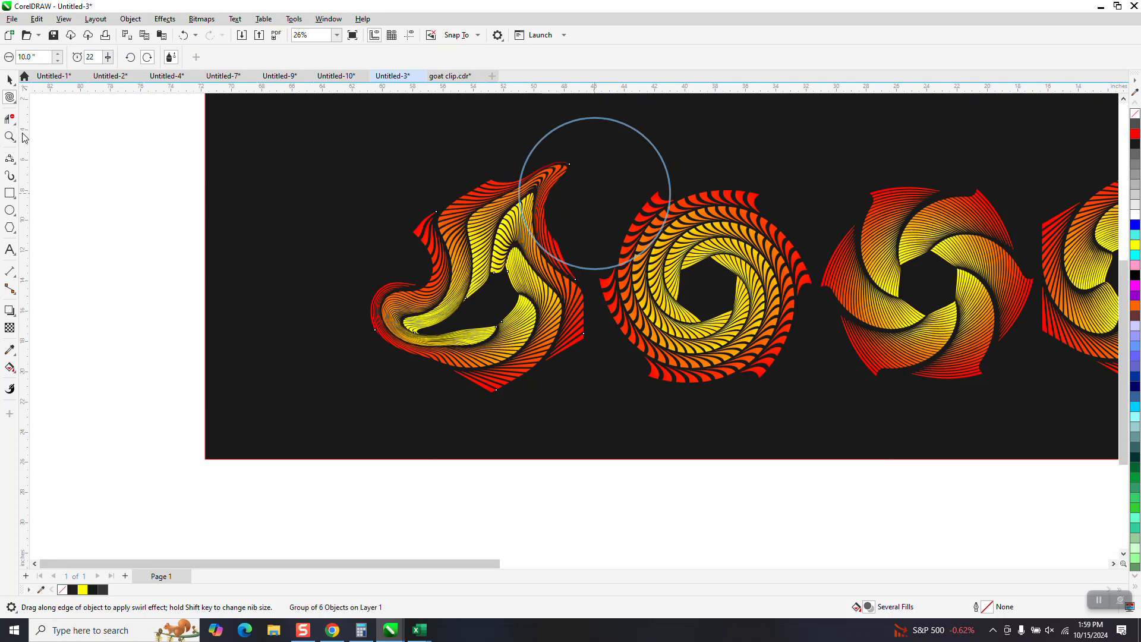
Undo the freehand Twirl strokes on the leftmost hexagon.
{"action": "left_click", "coordinate": [16, 103]}
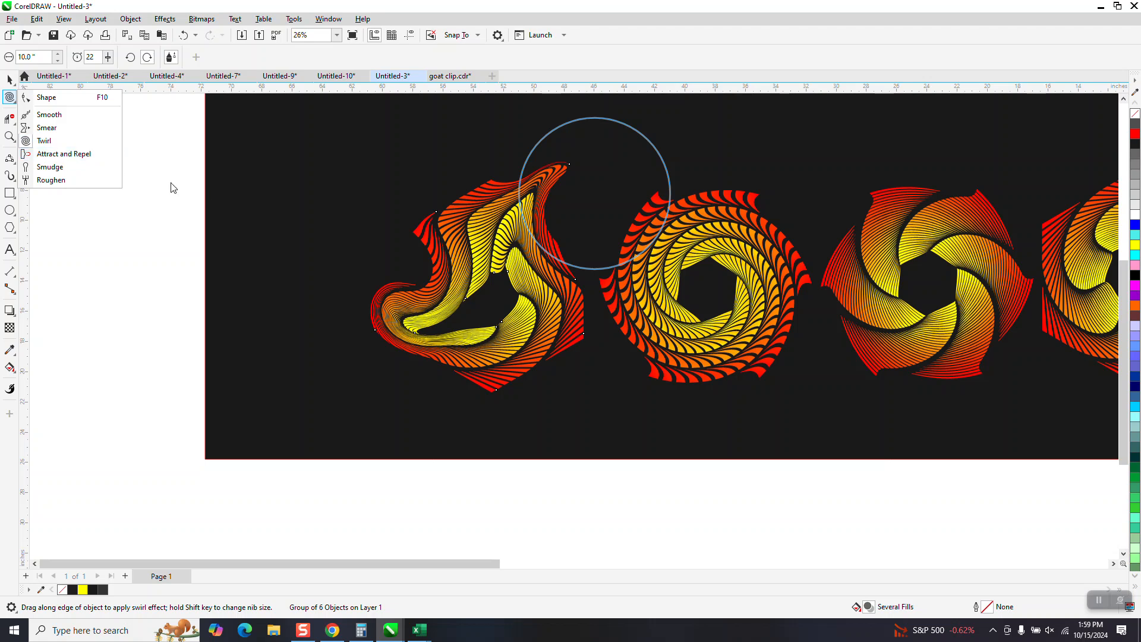
{"action": "left_click", "coordinate": [44, 140]}
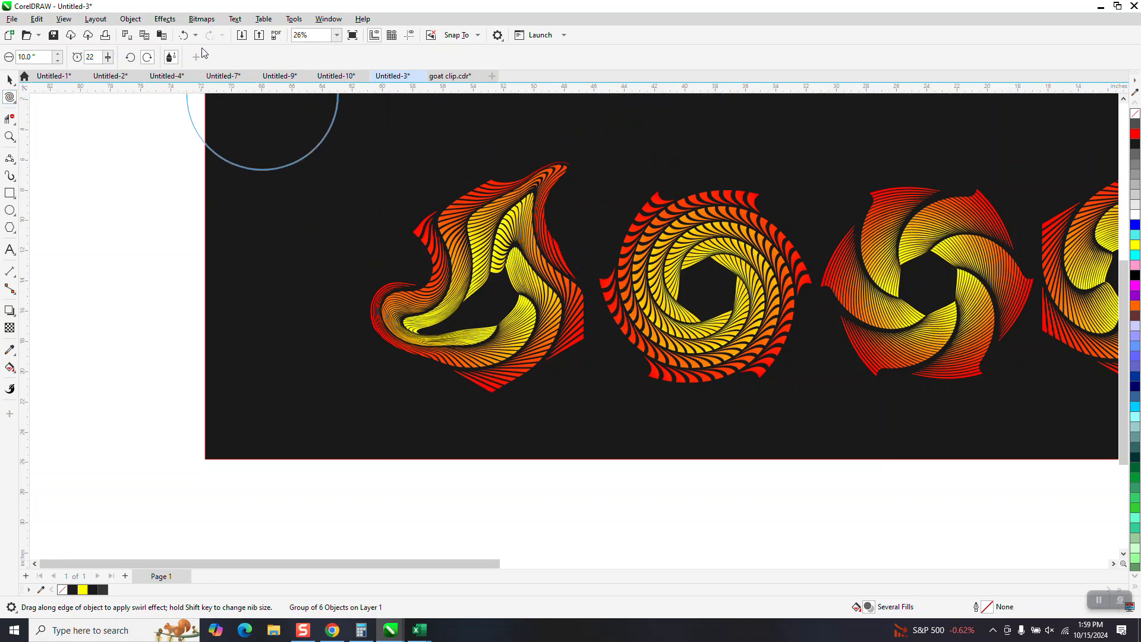
{"action": "left_click", "coordinate": [183, 36]}
{"action": "left_click", "coordinate": [184, 36]}
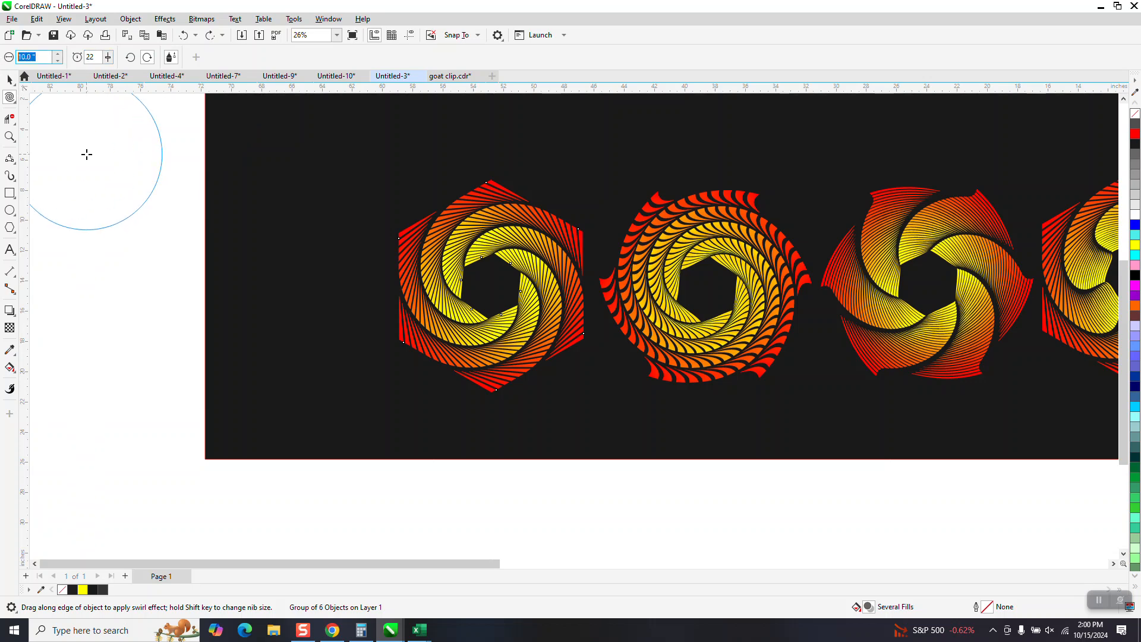
Set the Twirl nib size to 7 inches and twirl the inner ring around the centre of the leftmost hexagon.
{"action": "type", "text": "7"}
{"action": "key", "text": "Return"}
{"action": "left_click_drag", "start_coordinate": [521, 276], "coordinate": [492, 285]}
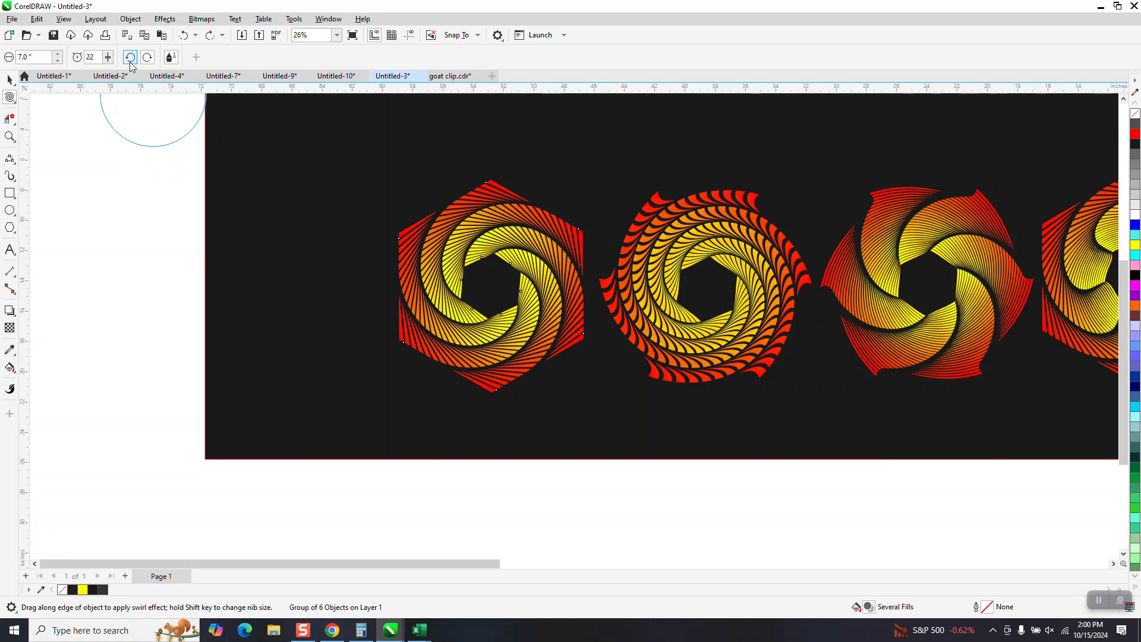
{"action": "left_click", "coordinate": [494, 287]}
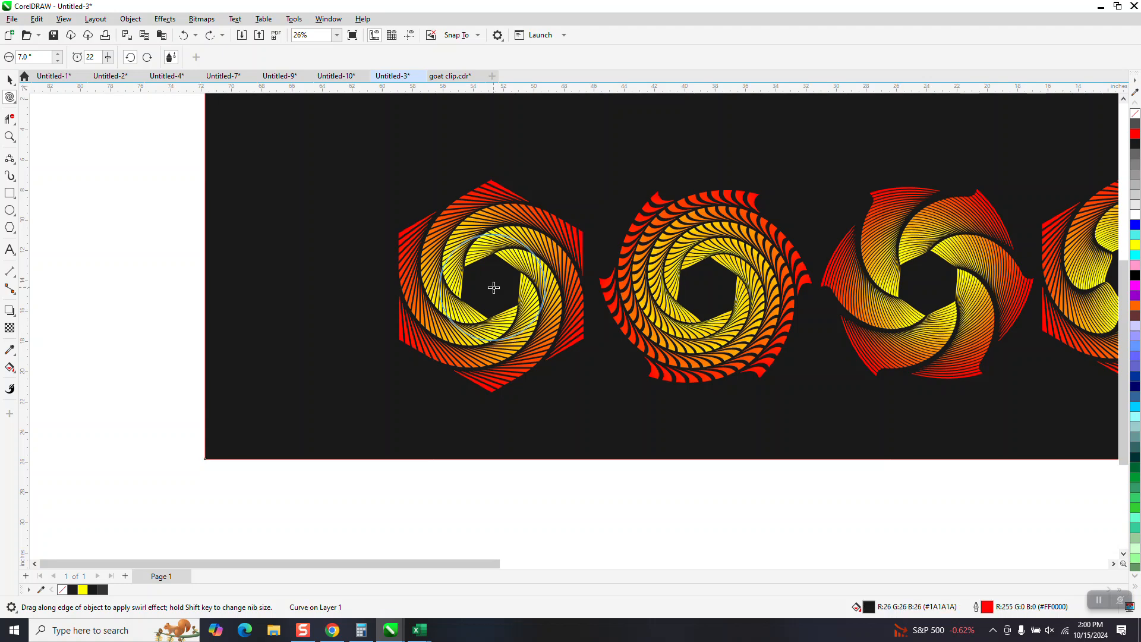
{"action": "mouse_move", "coordinate": [494, 285]}
{"action": "left_mouse_down"}
{"action": "mouse_move", "coordinate": [503, 273]}
{"action": "mouse_move", "coordinate": [490, 287]}
{"action": "left_mouse_up"}
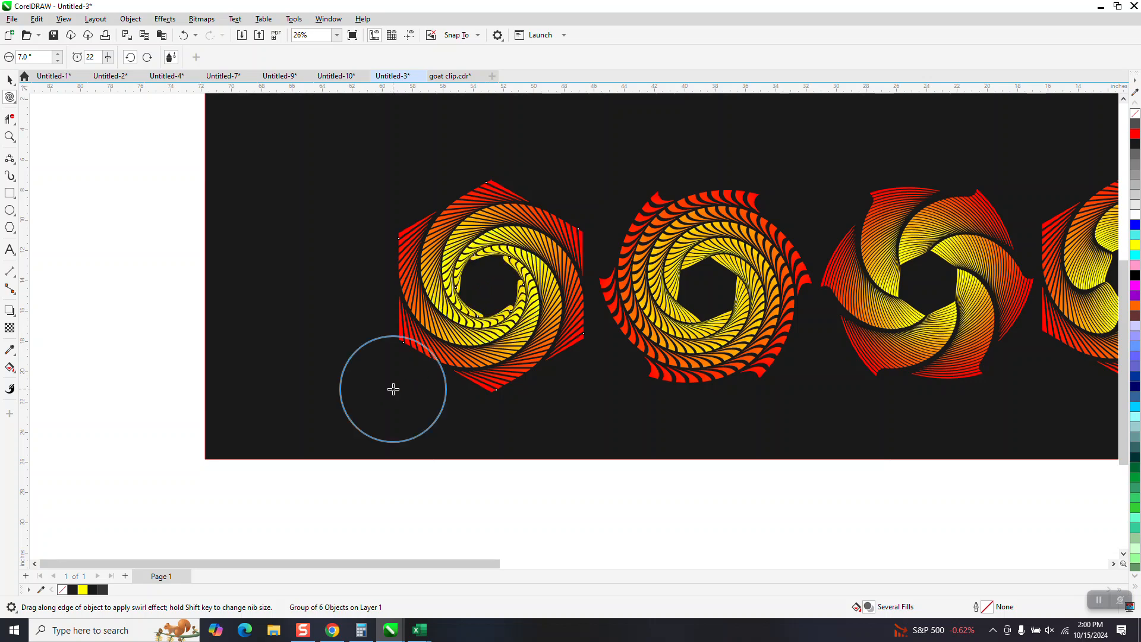
Examine the leftmost hexagon's twirled centre up close and compare it with the neighbouring swirl designs across the dark banner.
{"action": "left_click", "coordinate": [9, 138]}
{"action": "left_click_drag", "start_coordinate": [408, 212], "coordinate": [726, 382]}
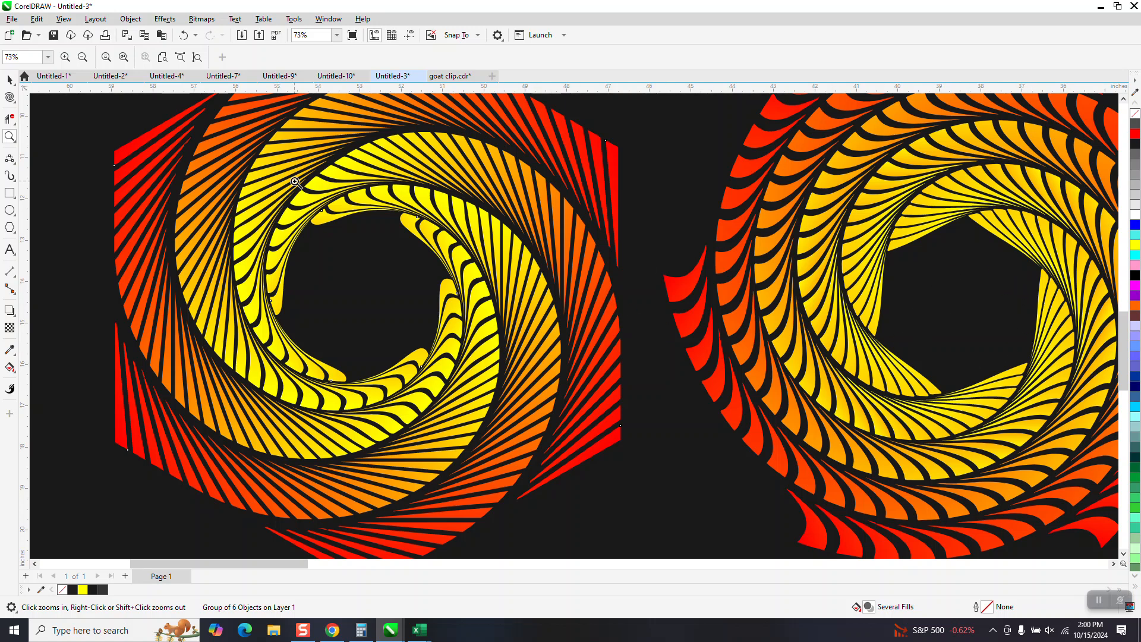
{"action": "right_click", "coordinate": [349, 316]}
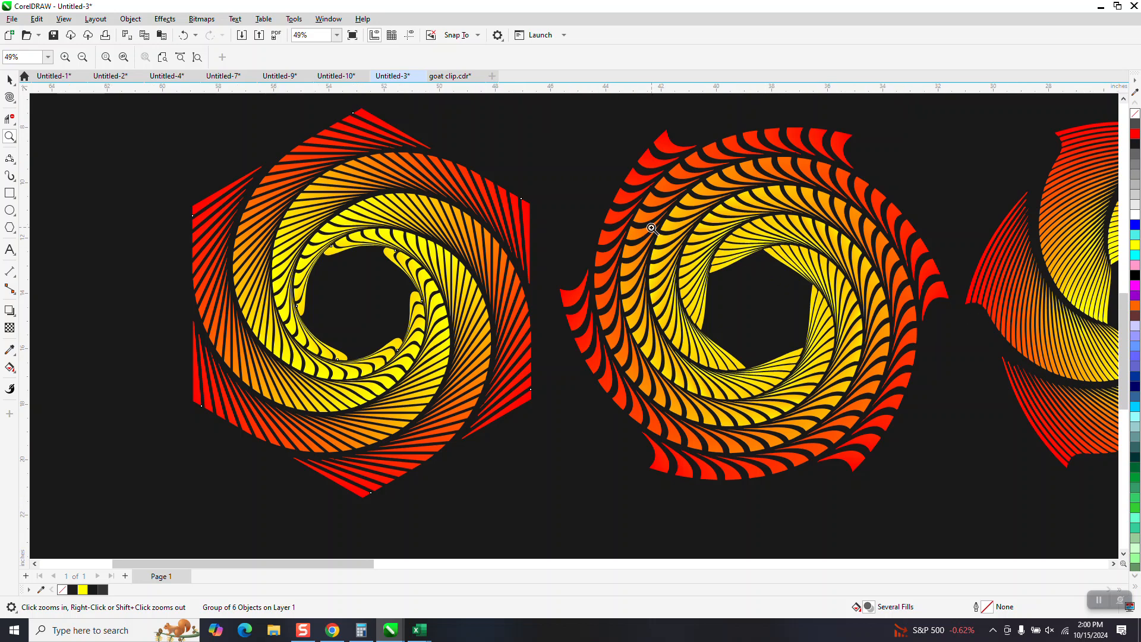
{"action": "left_click_drag", "start_coordinate": [651, 227], "coordinate": [869, 410]}
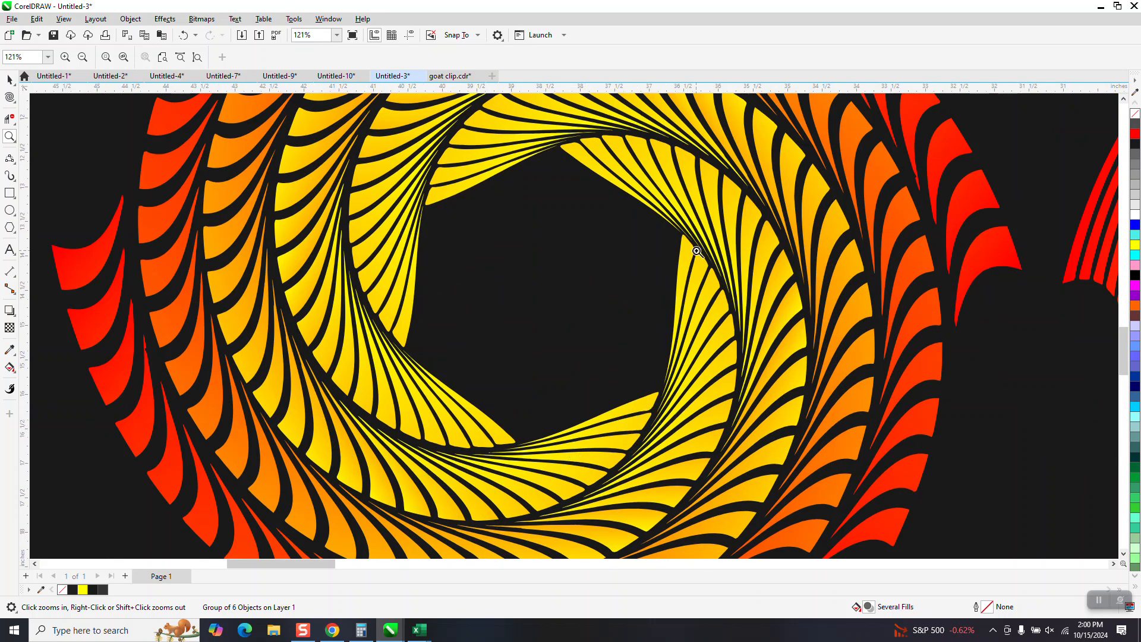
{"action": "right_click", "coordinate": [514, 268]}
{"action": "right_click", "coordinate": [491, 265]}
{"action": "right_click", "coordinate": [654, 355]}
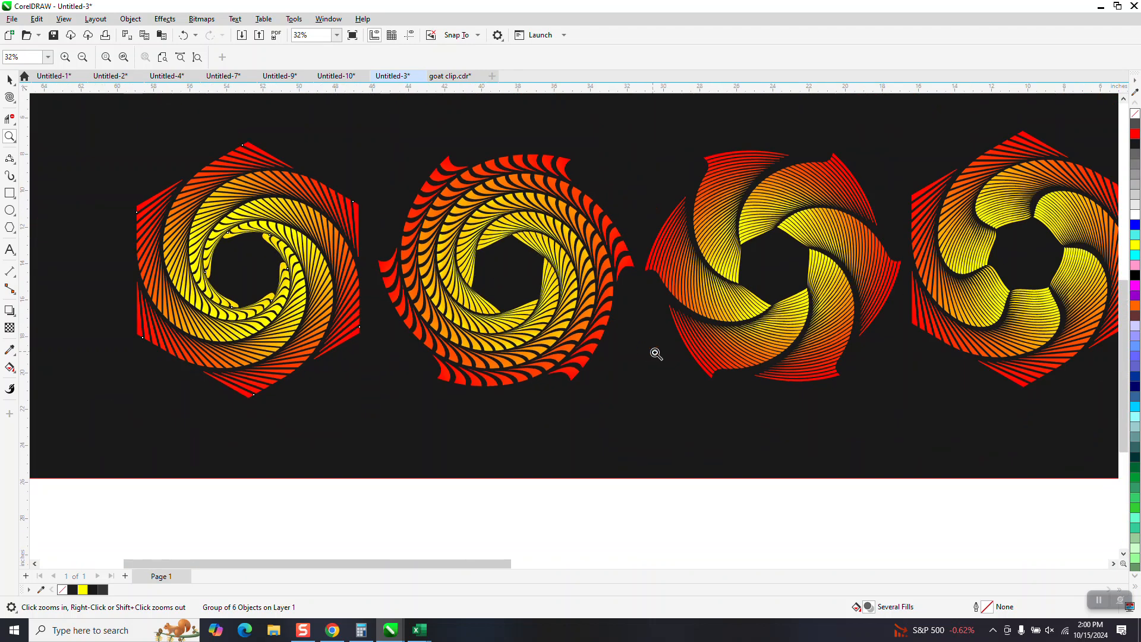
{"action": "right_click", "coordinate": [625, 341]}
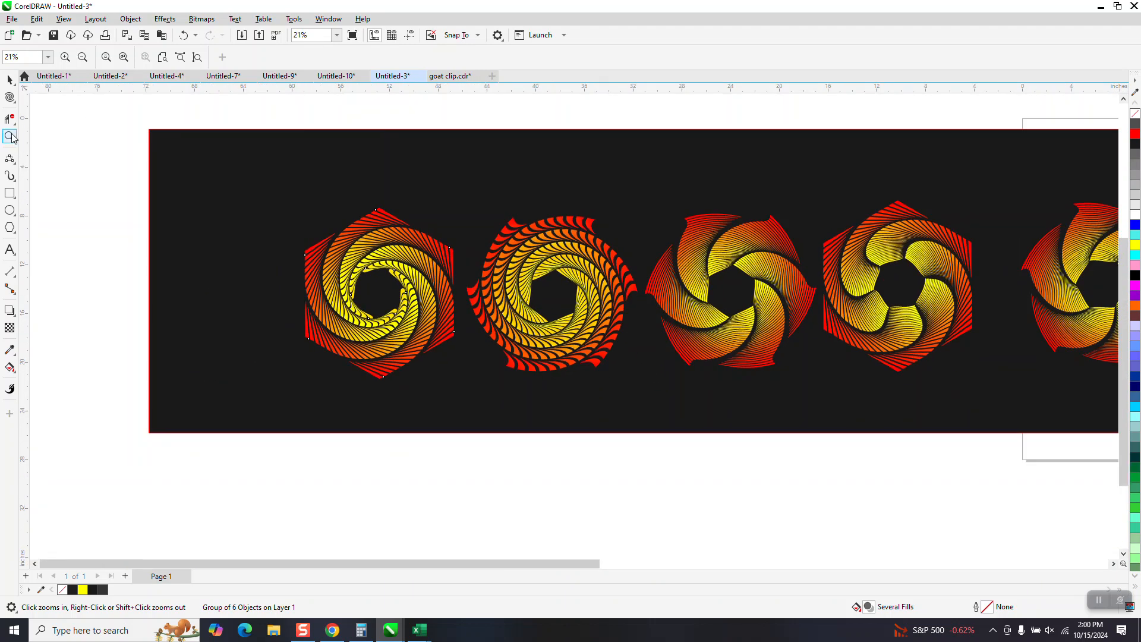
{"action": "right_click", "coordinate": [300, 190]}
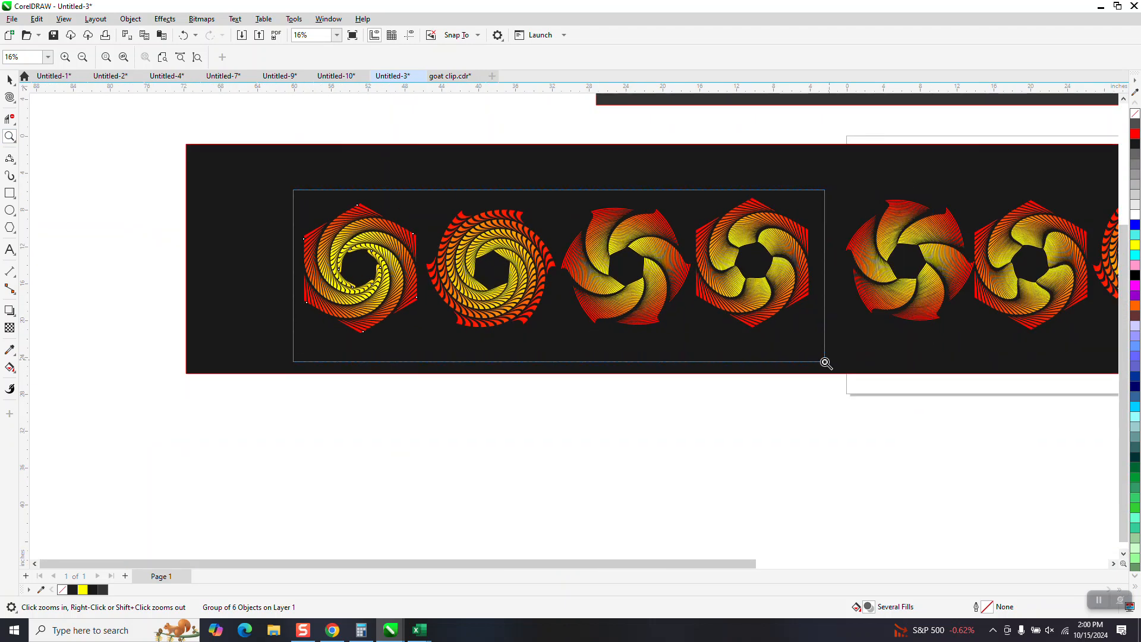